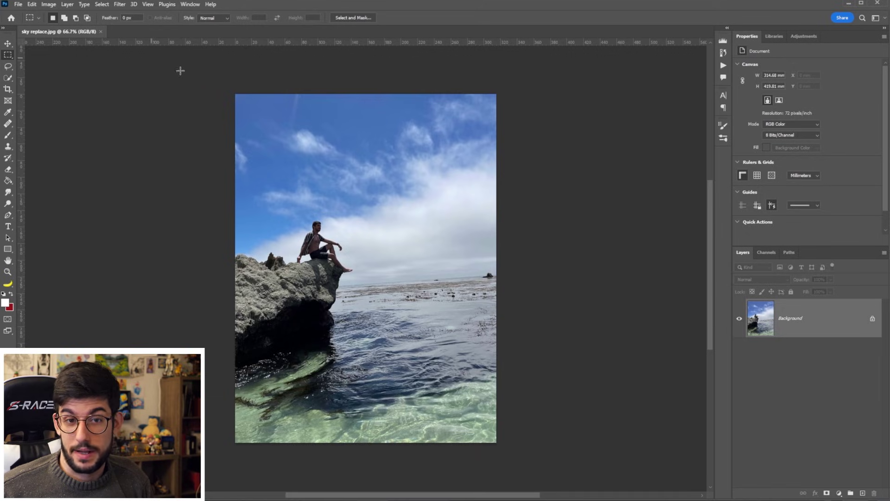
pyautogui.moveTo(223, 86); pyautogui.dragTo(498, 284)
pyautogui.hotkey('ctrl', 'd')
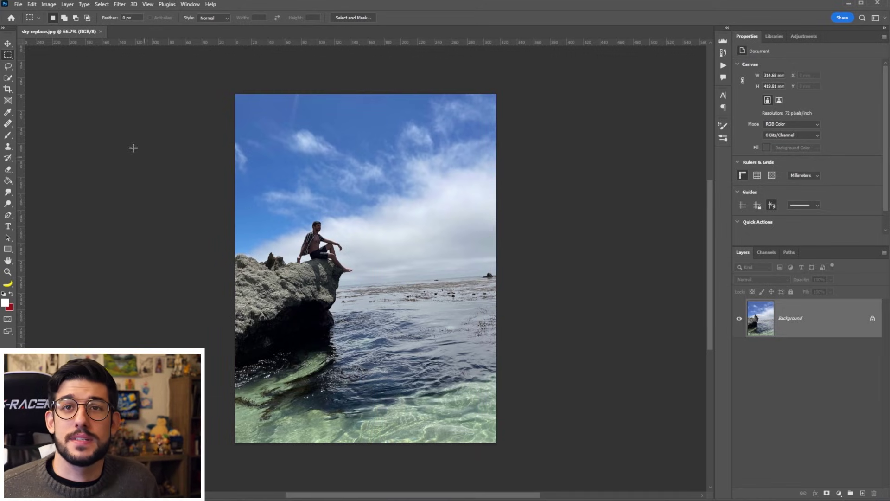
# Step: Replace the photo's sky with the second Blue Skies preset, with sky brightness 28 and output to new layers
pyautogui.click(31, 4)
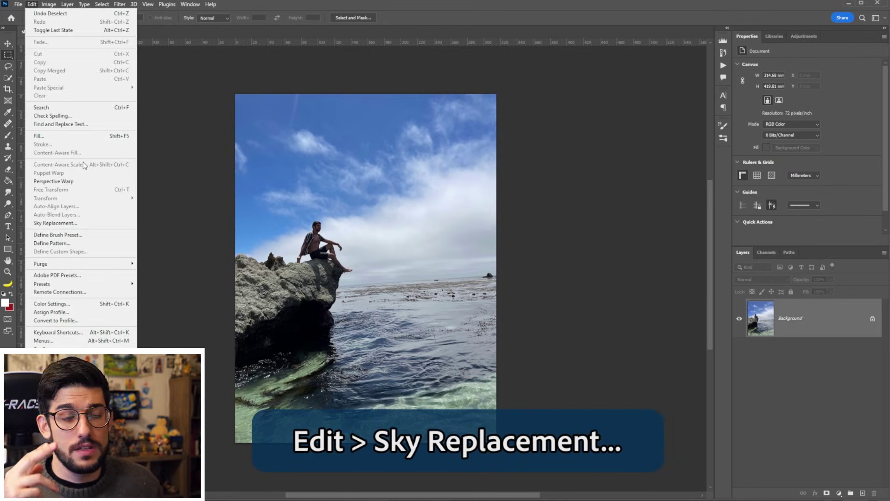
pyautogui.click(79, 224)
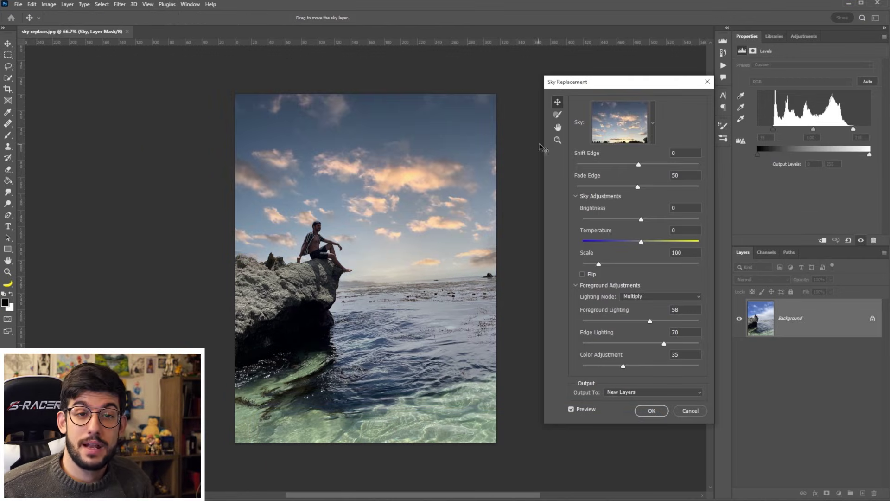
pyautogui.click(646, 123)
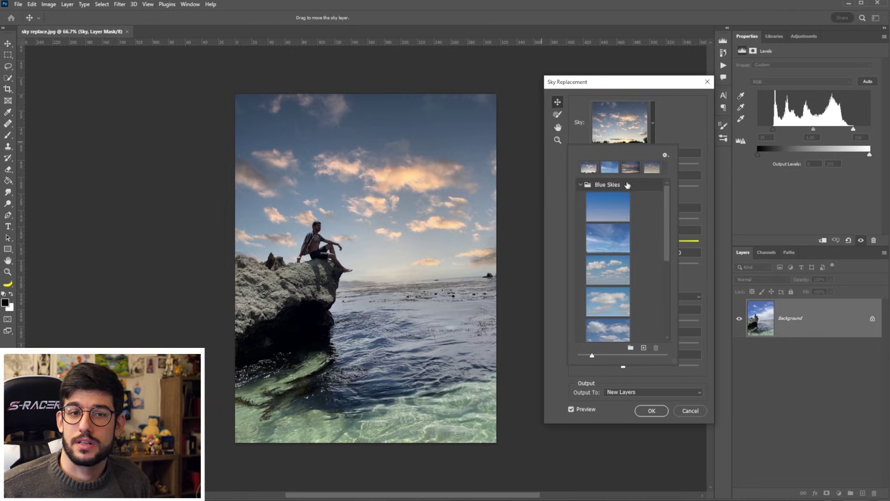
pyautogui.click(598, 237)
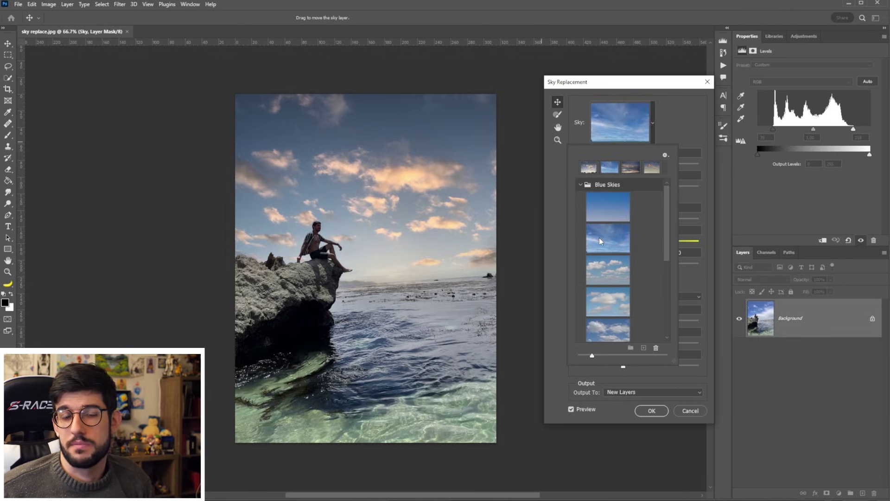
pyautogui.click(742, 451)
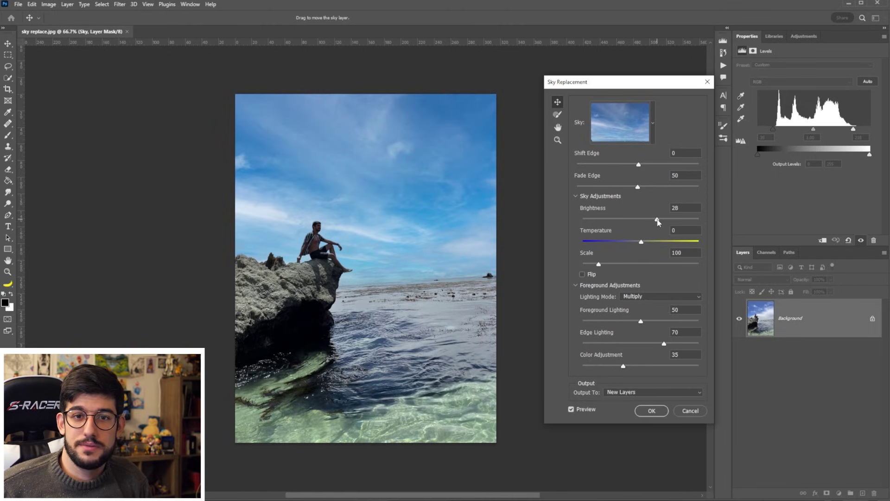
pyautogui.click(650, 411)
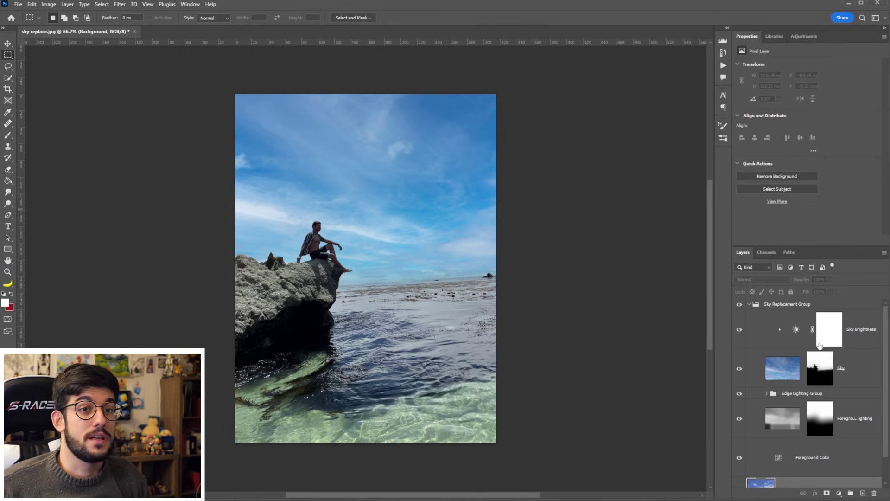
# Step: Add a Levels adjustment layer above the Sky Replacement Group and slightly brighten its midtones
pyautogui.click(824, 303)
pyautogui.click(803, 41)
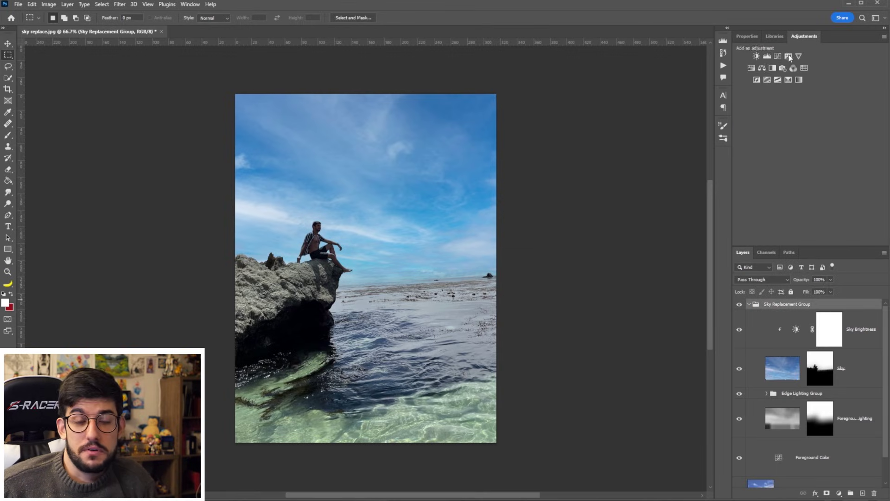
pyautogui.click(766, 55)
pyautogui.moveTo(809, 129); pyautogui.dragTo(802, 133)
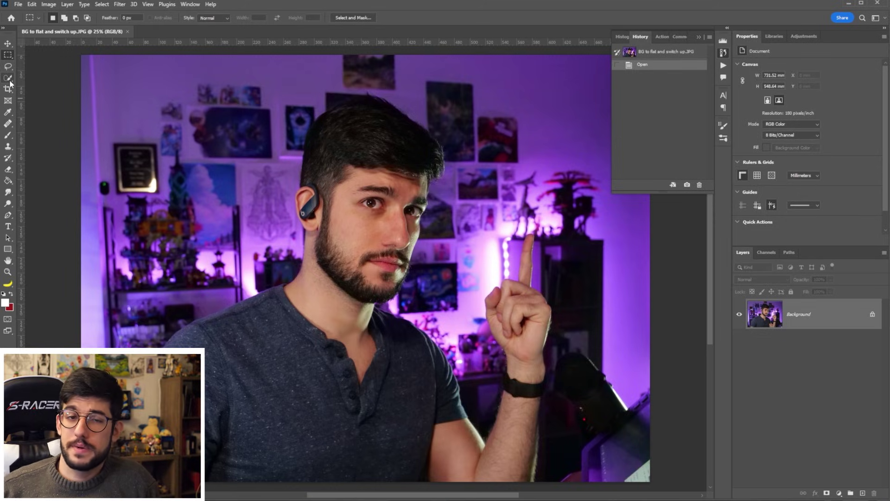
# Step: Select the man in the portrait photo with the Object Selection tool
pyautogui.click(9, 79)
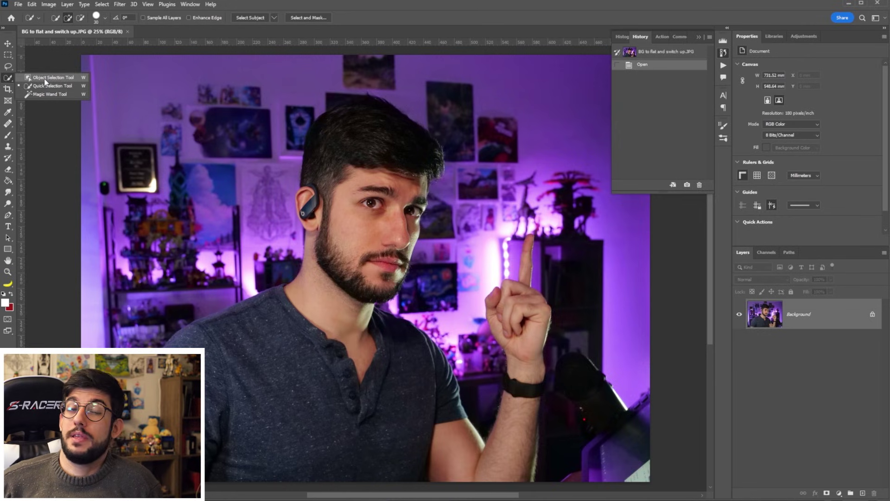
pyautogui.click(45, 78)
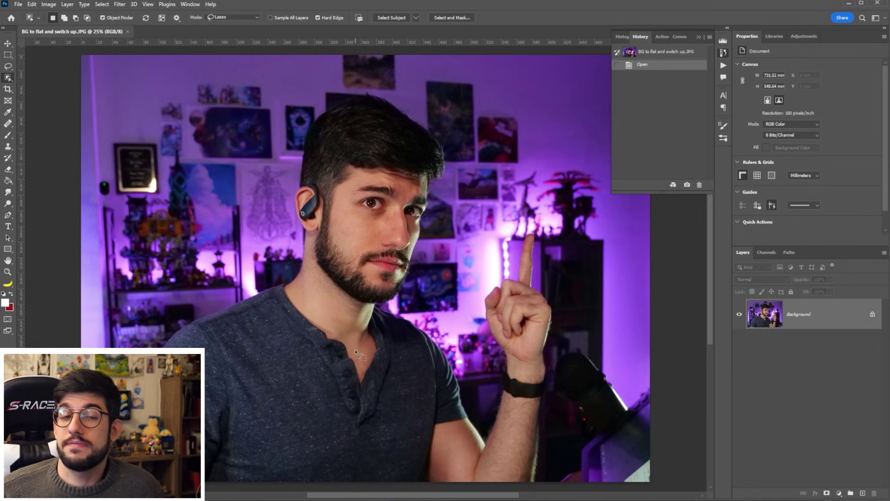
pyautogui.click(555, 296)
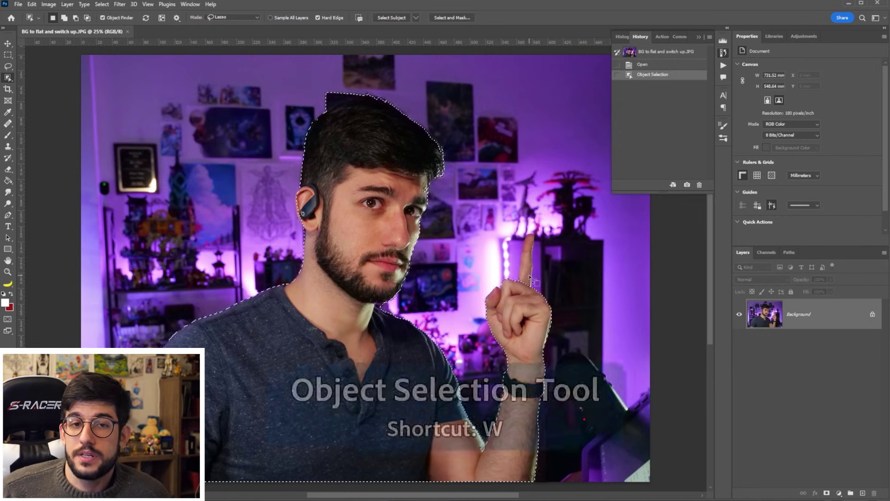
# Step: Refine the selection with the Quick Selection tool, adding the raised finger, wristwatch and face edge and subtracting the background beside the hair
pyautogui.hotkey('shift', 'w')
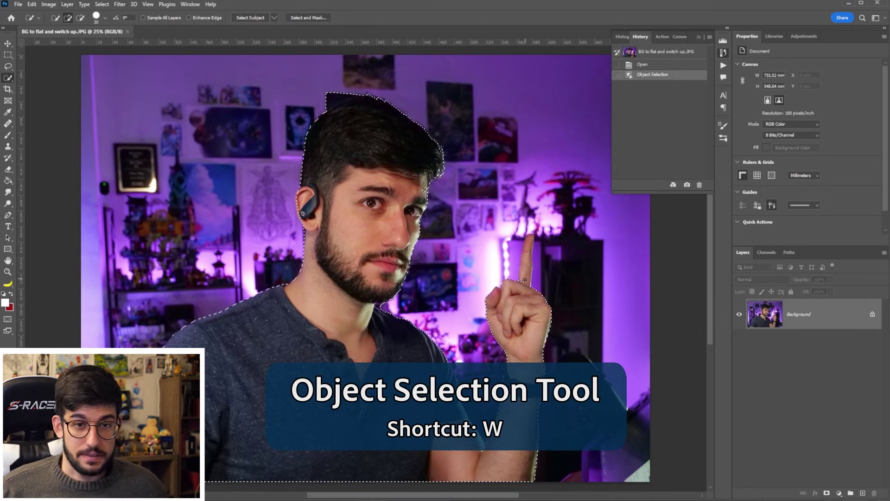
pyautogui.click(524, 281)
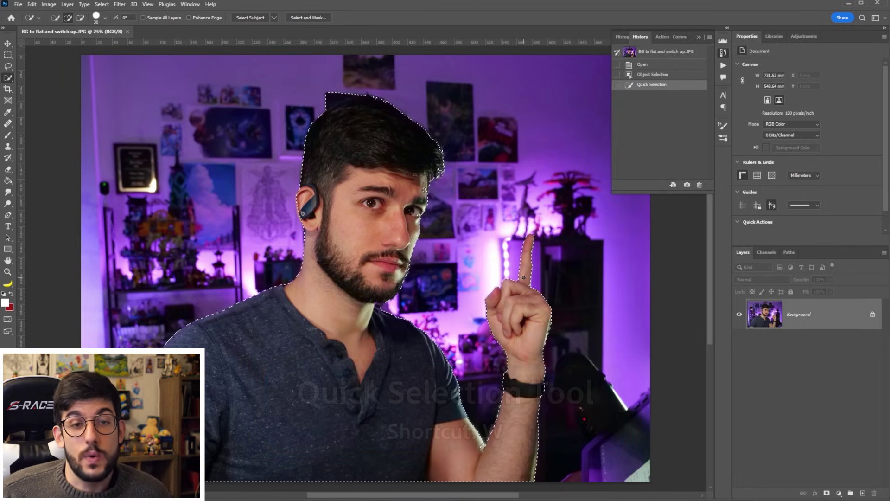
pyautogui.click(425, 189)
pyautogui.click(437, 174)
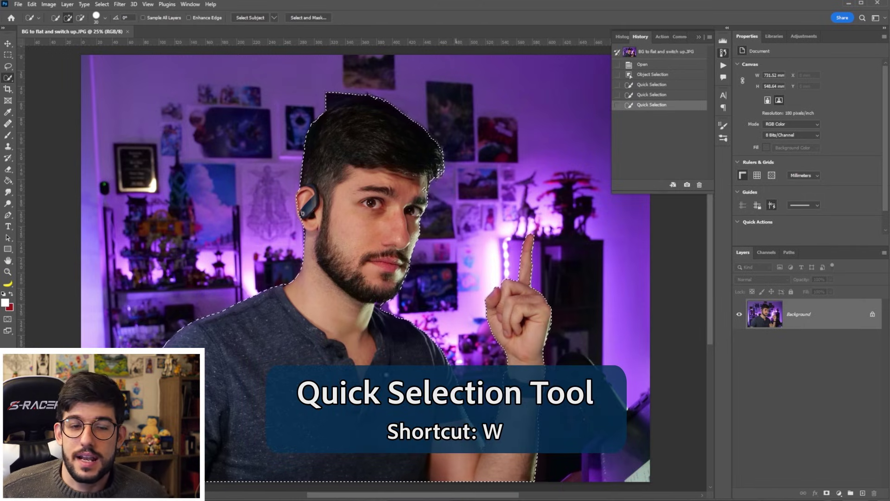
pyautogui.click(424, 189)
pyautogui.click(419, 213)
pyautogui.click(411, 246)
pyautogui.click(402, 239)
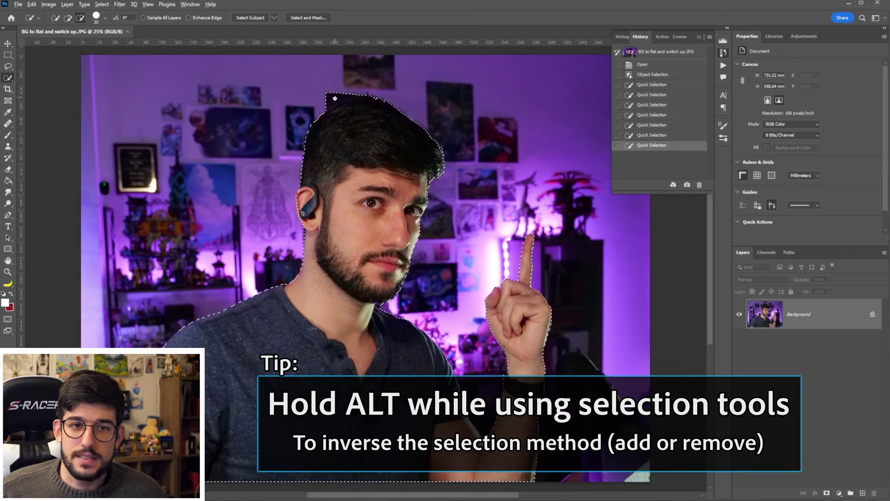
pyautogui.keyDown('alt'); pyautogui.click(327, 103); pyautogui.keyUp('alt')
pyautogui.keyDown('alt'); pyautogui.click(332, 97); pyautogui.keyUp('alt')
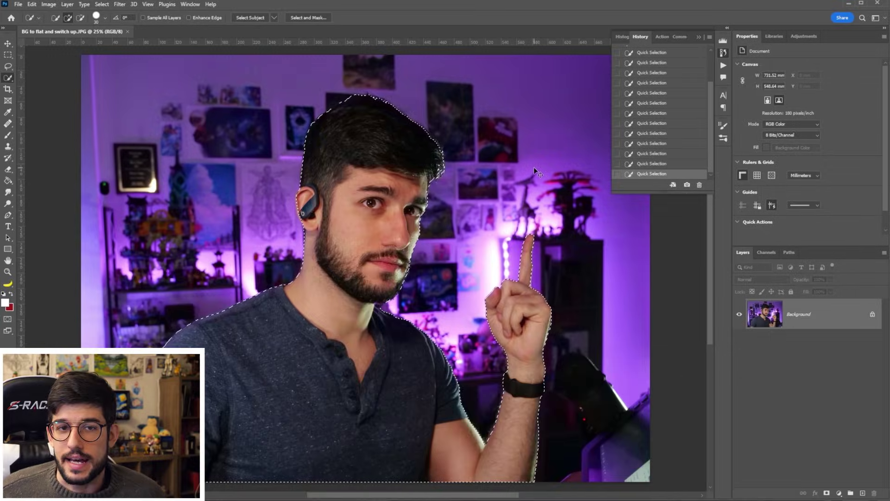
# Step: Cut the selected man, paste him onto a new layer and reposition him on the canvas
pyautogui.hotkey('ctrl', 'x')
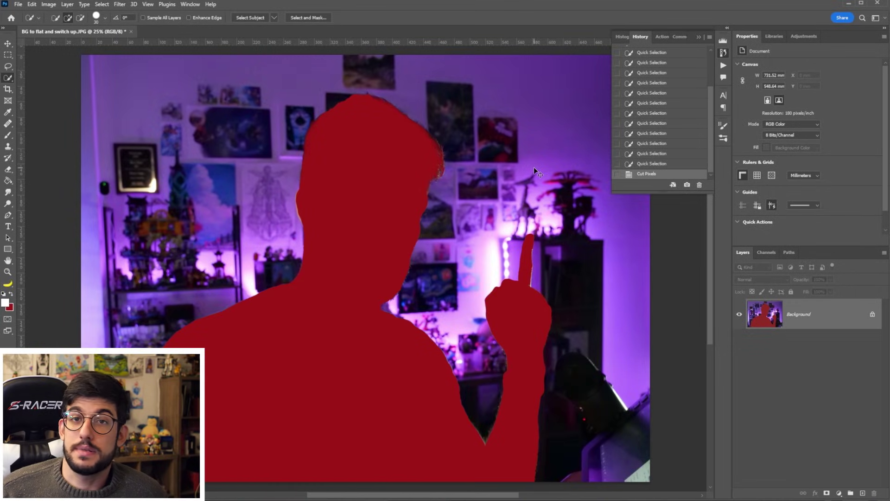
pyautogui.hotkey('ctrl', 'v')
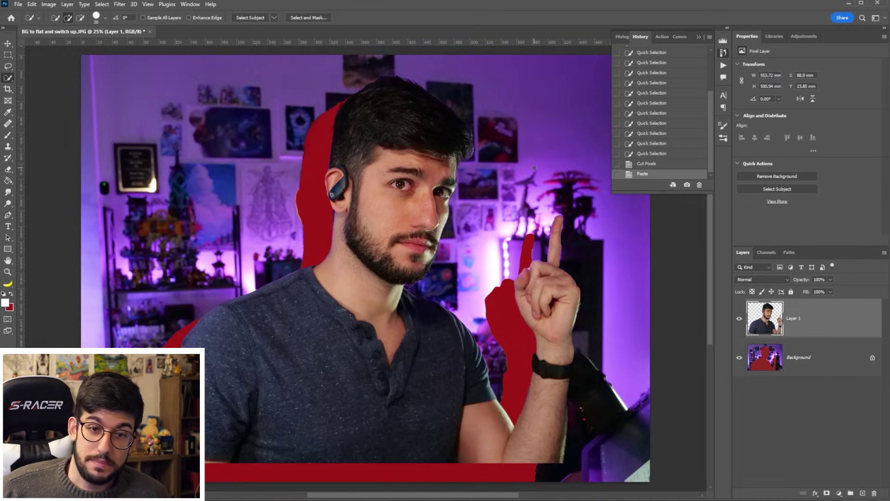
pyautogui.keyDown('ctrl'); pyautogui.moveTo(515, 211); pyautogui.dragTo(431, 240); pyautogui.keyUp('ctrl')
# Step: Cover the Background layer with a vertical gradient from brighter red above to dark red below
pyautogui.click(797, 363)
pyautogui.press('g')
pyautogui.hotkey('shift', 'g')
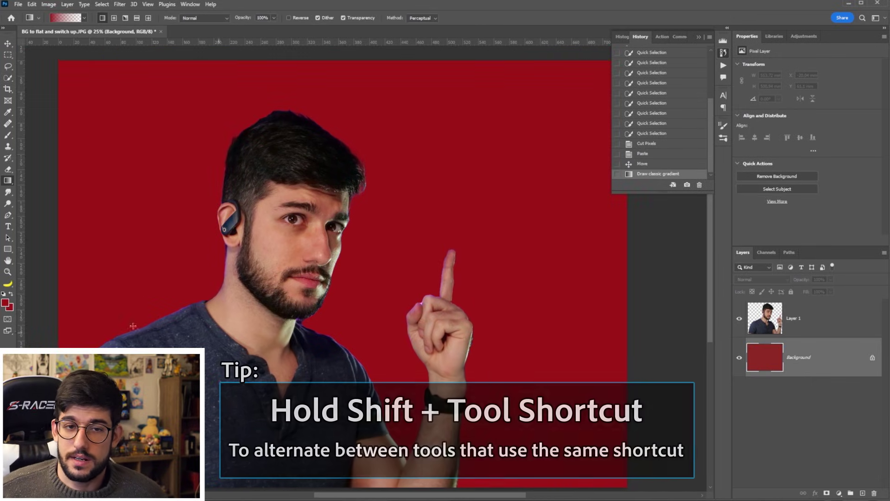
pyautogui.click(5, 303)
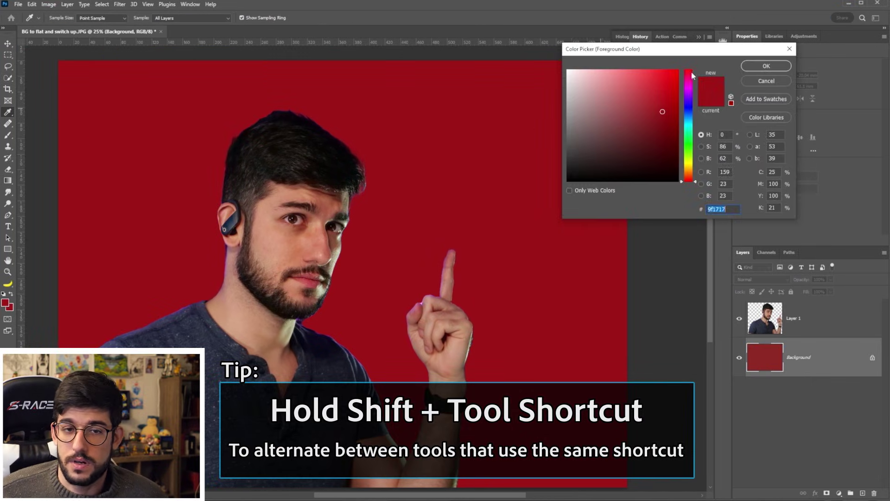
pyautogui.click(769, 67)
pyautogui.moveTo(516, 231); pyautogui.dragTo(517, 381)
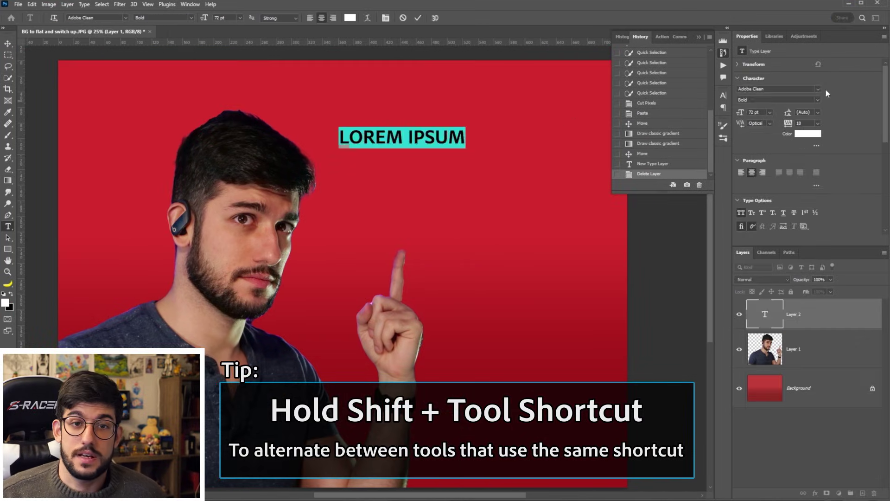
# Step: Enter the headline "YOU WON'T BELIEVE THIS!!!!" over three lines above the raised finger
pyautogui.write("YOU WON'T")
pyautogui.press('Return')
pyautogui.write('BELIEVE')
pyautogui.press('Return')
pyautogui.write('THIS!!!!')
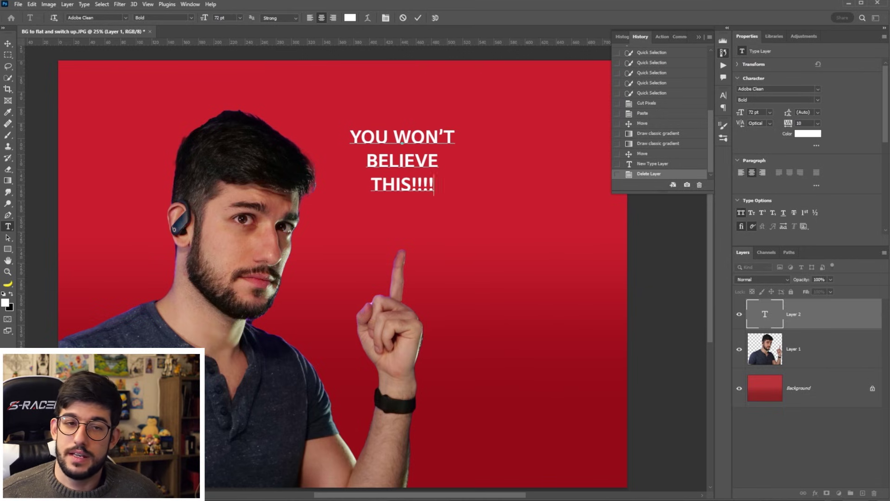
pyautogui.hotkey('ctrl', 'Return')
# Step: Enlarge and tilt the headline and give it a dark outside Stroke effect
pyautogui.hotkey('ctrl', 't')
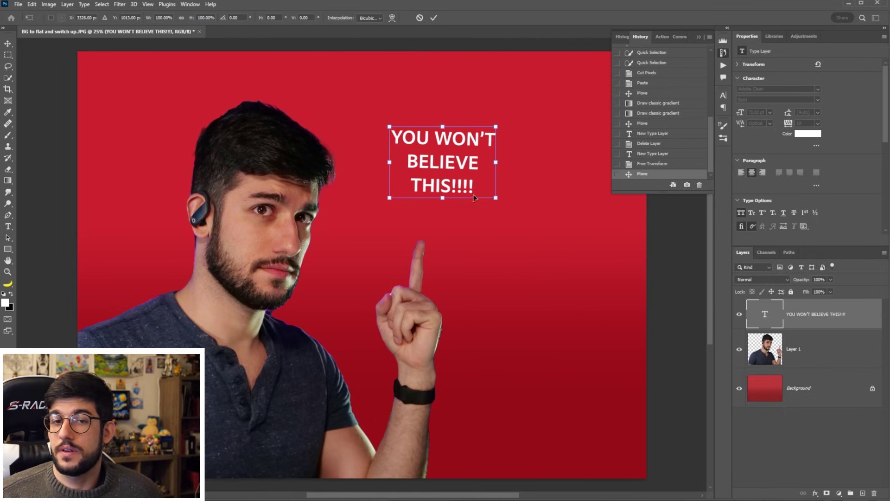
pyautogui.moveTo(477, 204)
pyautogui.mouseDown()
pyautogui.moveTo(468, 218)
pyautogui.moveTo(574, 286)
pyautogui.moveTo(577, 278)
pyautogui.mouseUp()
pyautogui.press('Return')
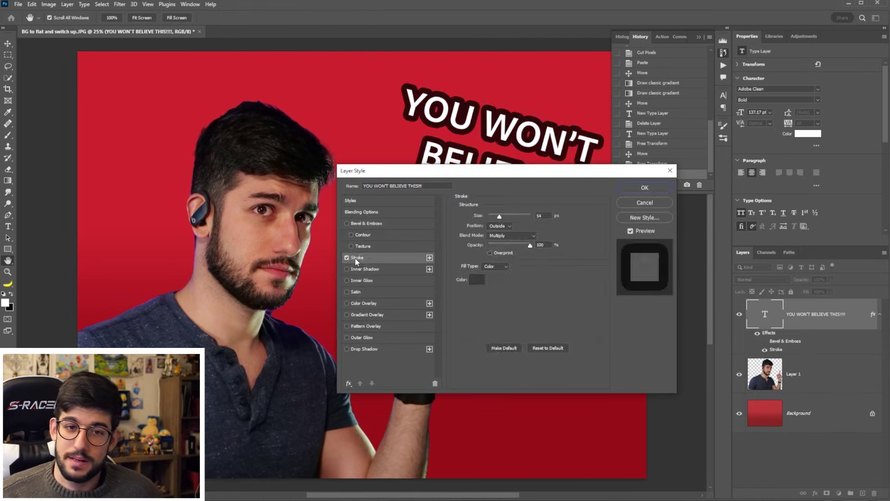
pyautogui.press('Return')
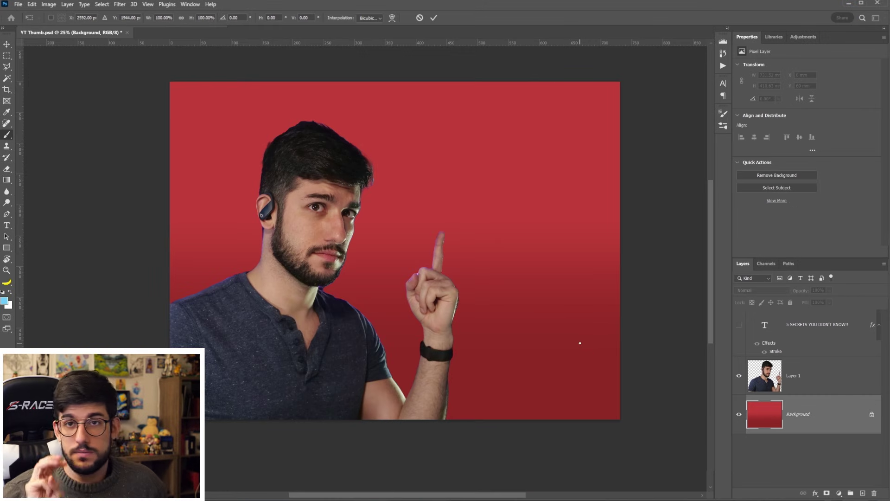
# Step: Place the CD_Level 9 - troglodite image from the Game Screenshots folder behind the man and scale it to cover the canvas
pyautogui.hotkey('alt', 'Tab')
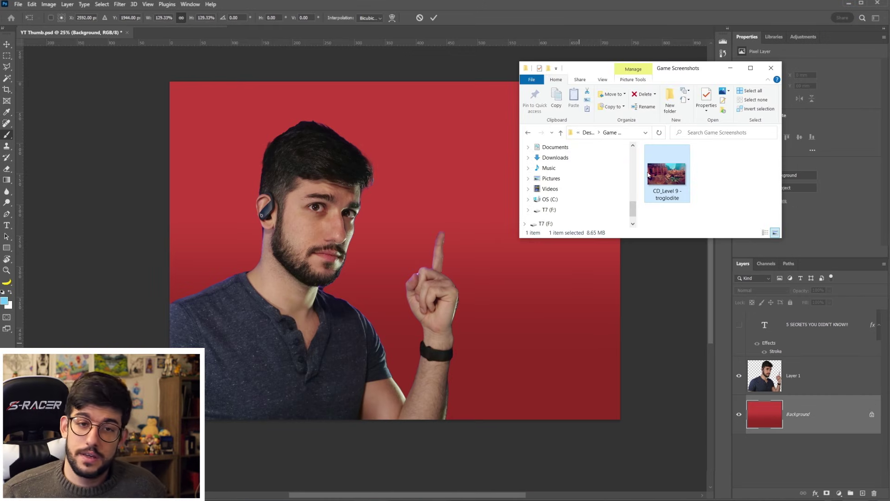
pyautogui.moveTo(655, 174); pyautogui.dragTo(495, 316)
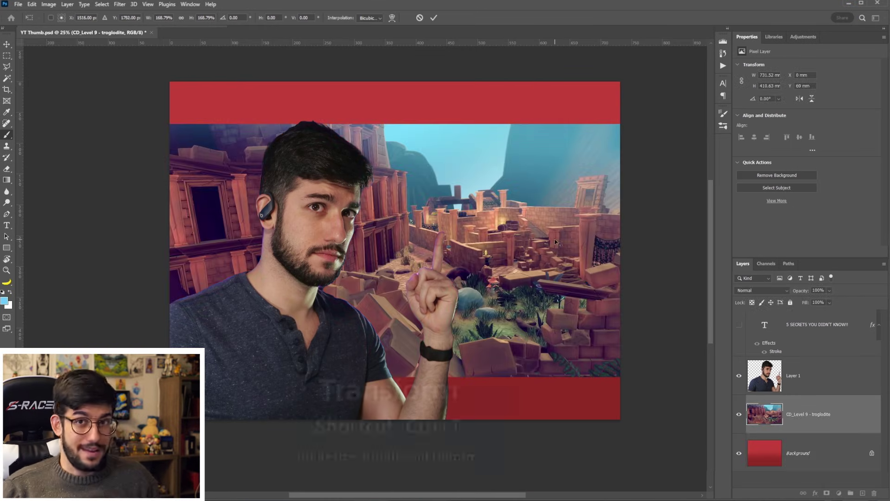
pyautogui.moveTo(620, 124); pyautogui.dragTo(700, 105)
pyautogui.moveTo(294, 221)
pyautogui.mouseDown()
pyautogui.moveTo(331, 222)
pyautogui.moveTo(280, 221)
pyautogui.mouseUp()
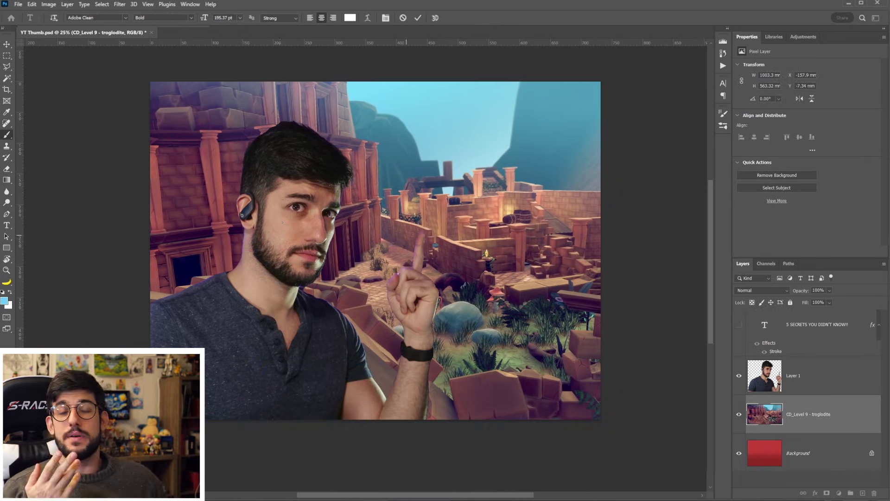
# Step: Show the "5 SECRETS YOU DIDN'T KNOW!!" text layer, scale it down slightly and reposition it above the raised finger
pyautogui.click(740, 326)
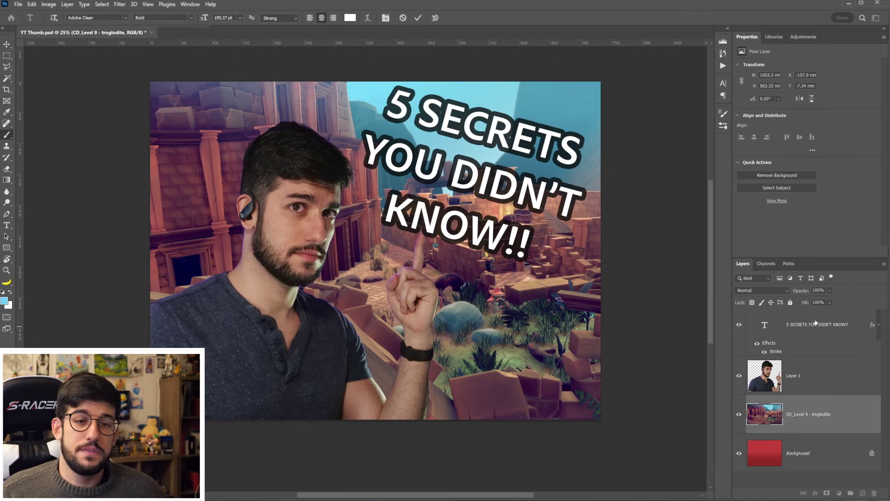
pyautogui.click(765, 324)
pyautogui.hotkey('ctrl', 't')
pyautogui.moveTo(597, 253)
pyautogui.mouseDown()
pyautogui.moveTo(550, 252)
pyautogui.moveTo(557, 259)
pyautogui.mouseUp()
pyautogui.moveTo(533, 227); pyautogui.dragTo(550, 219)
pyautogui.press('Return')
# Step: Apply a Gaussian Blur with a 9.6-pixel radius to the CD_Level 9 - troglodite layer
pyautogui.click(808, 416)
pyautogui.click(116, 6)
pyautogui.moveTo(135, 110)
pyautogui.click(246, 140)
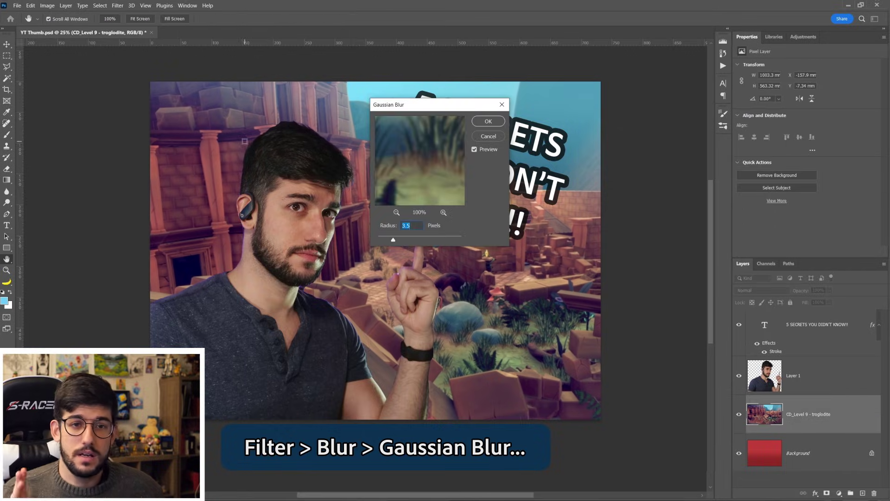
pyautogui.moveTo(395, 240); pyautogui.dragTo(415, 240)
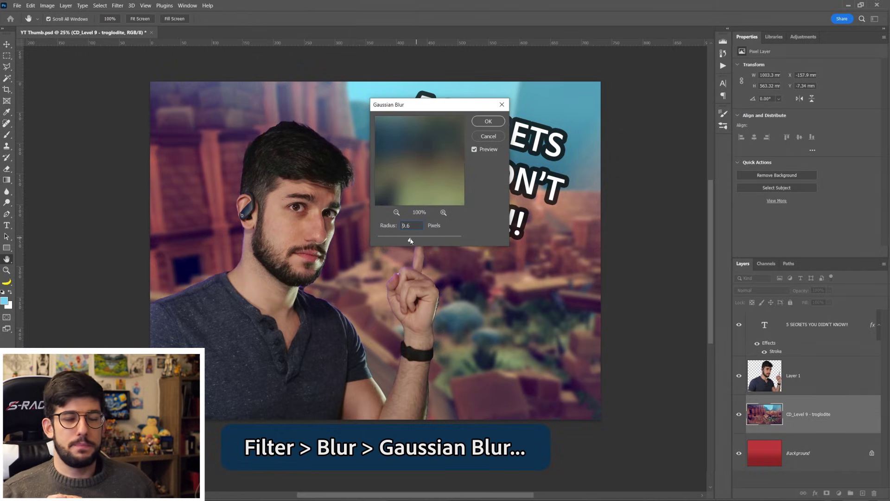
pyautogui.click(488, 121)
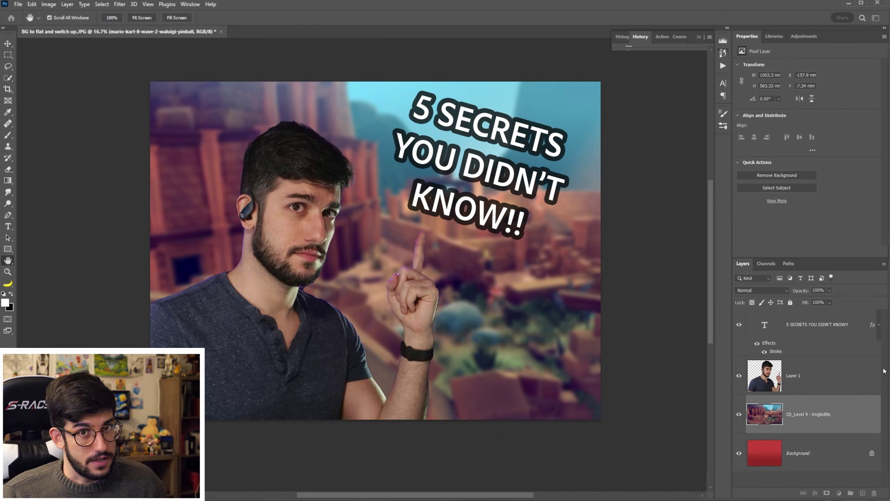
# Step: Select the man's head, torso and arm in Blur and recolor.JPG with the Object Selection tool
pyautogui.press('t')
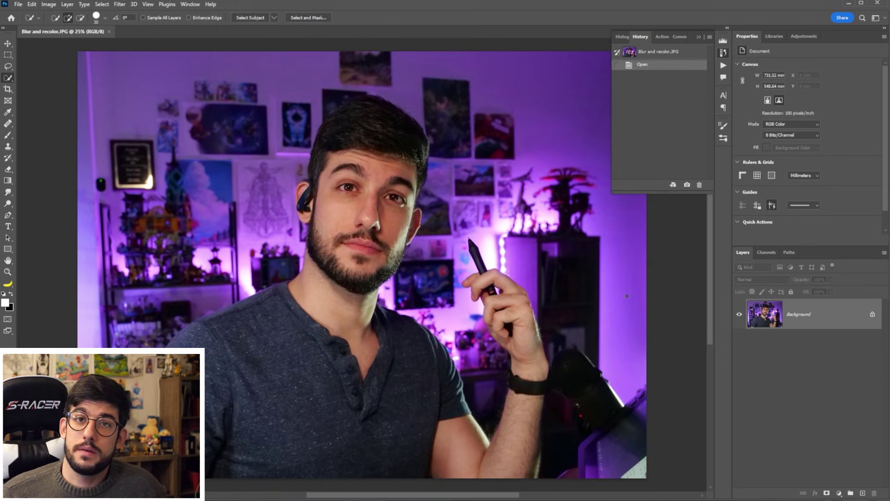
pyautogui.hotkey('shift', 'w')
pyautogui.hotkey('shift', 'w')
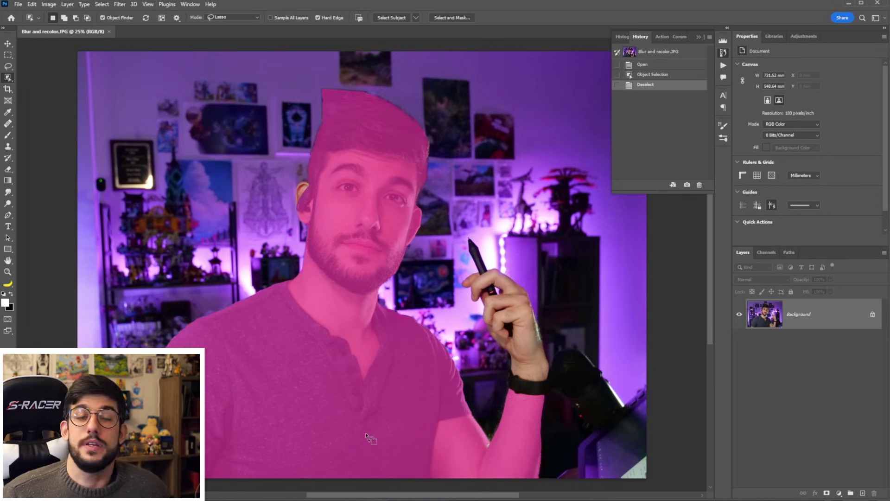
pyautogui.click(427, 435)
# Step: Refine the selection with the Quick Selection tool, adding the hand and pen and removing the wall patch beside the hair
pyautogui.hotkey('shift', 'w')
pyautogui.click(526, 360)
pyautogui.hotkey('ctrl', 'z')
pyautogui.keyDown('alt'); pyautogui.click(477, 359); pyautogui.keyUp('alt')
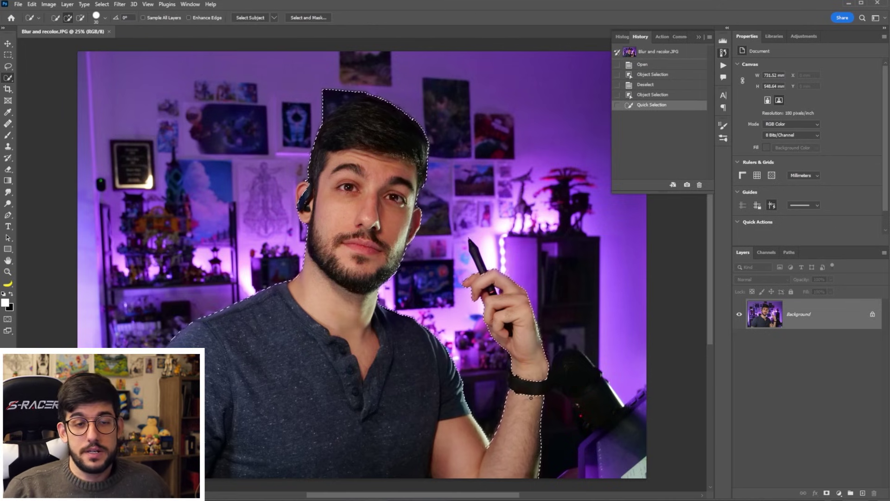
pyautogui.click(477, 258)
pyautogui.hotkey('ctrl', 'z')
pyautogui.click(477, 259)
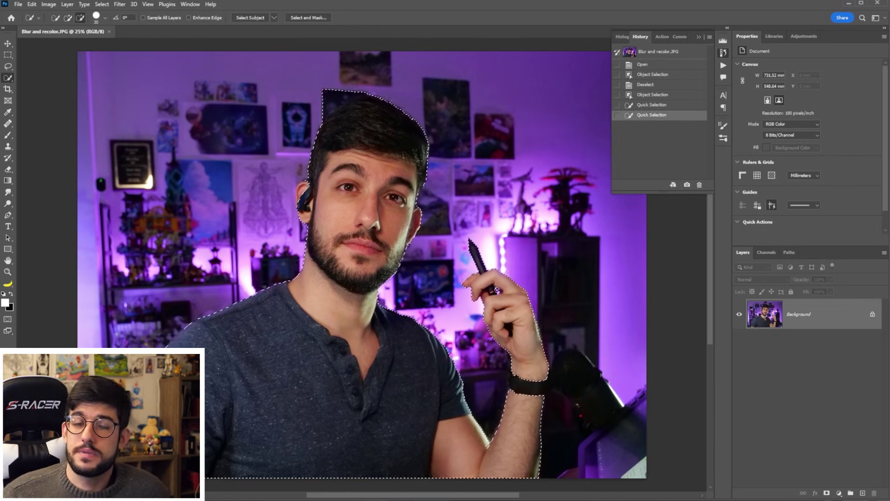
pyautogui.keyDown('alt'); pyautogui.click(499, 291); pyautogui.keyUp('alt')
pyautogui.moveTo(329, 101); pyautogui.dragTo(340, 95)
pyautogui.click(334, 95)
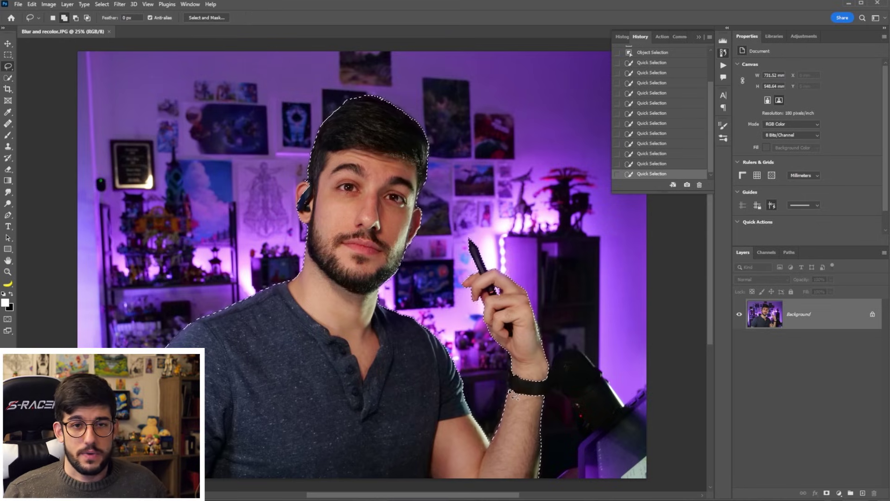
# Step: Touch up the selection around the wristwatch with the Lasso tool and copy the selected man onto a new layer
pyautogui.moveTo(524, 362)
pyautogui.mouseDown()
pyautogui.moveTo(512, 389)
pyautogui.moveTo(533, 369)
pyautogui.mouseUp()
pyautogui.hotkey('ctrl', 'z')
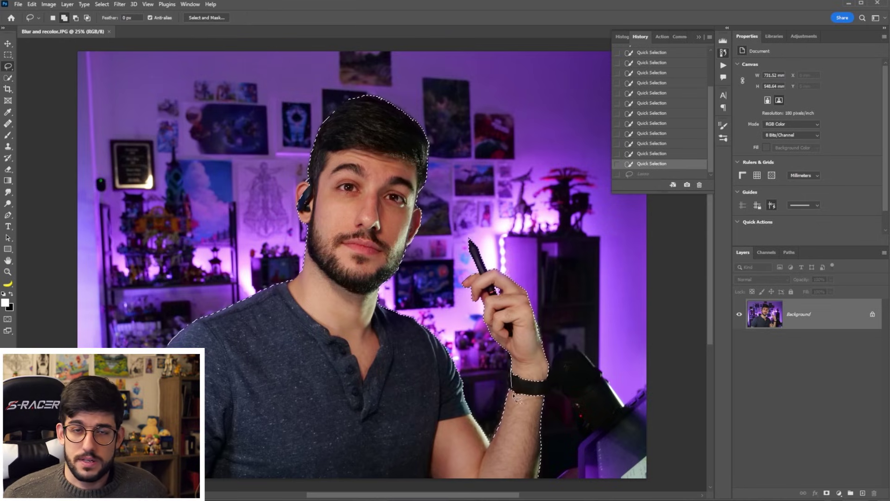
pyautogui.hotkey('ctrl', 'shift', 'z')
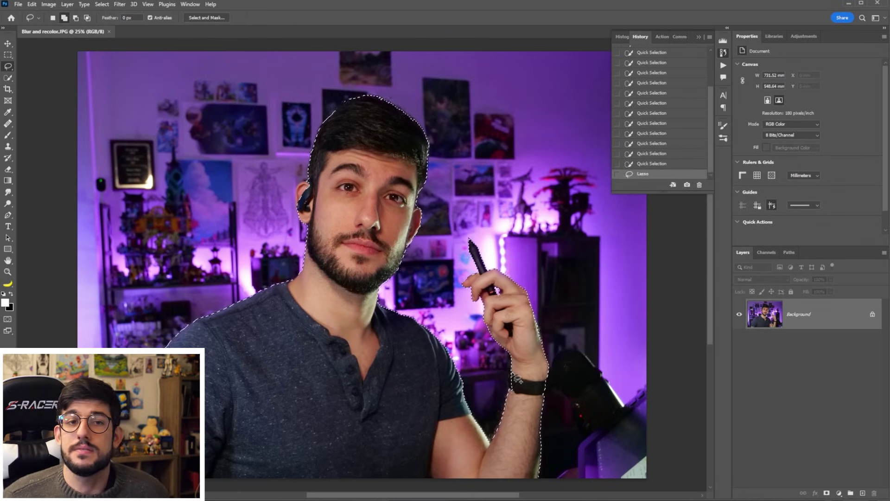
pyautogui.moveTo(508, 381); pyautogui.dragTo(509, 388)
pyautogui.hotkey('ctrl', 'alt', 'z')
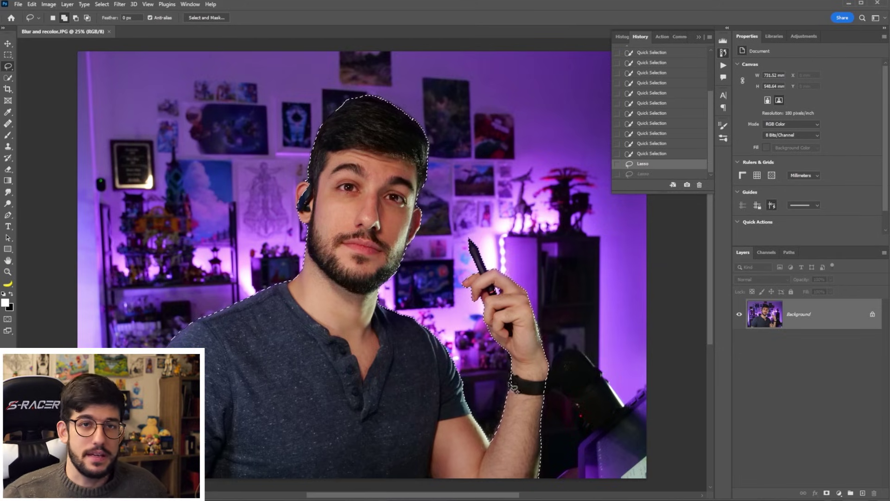
pyautogui.hotkey('ctrl', 'j')
pyautogui.press('w')
# Step: Apply a Gaussian Blur with a 44.3-pixel radius to the Background layer
pyautogui.click(119, 4)
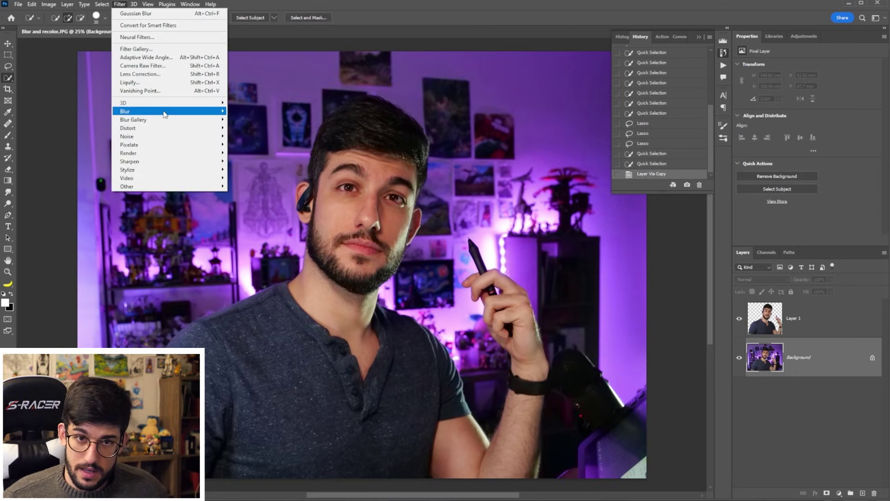
pyautogui.moveTo(179, 123)
pyautogui.click(250, 144)
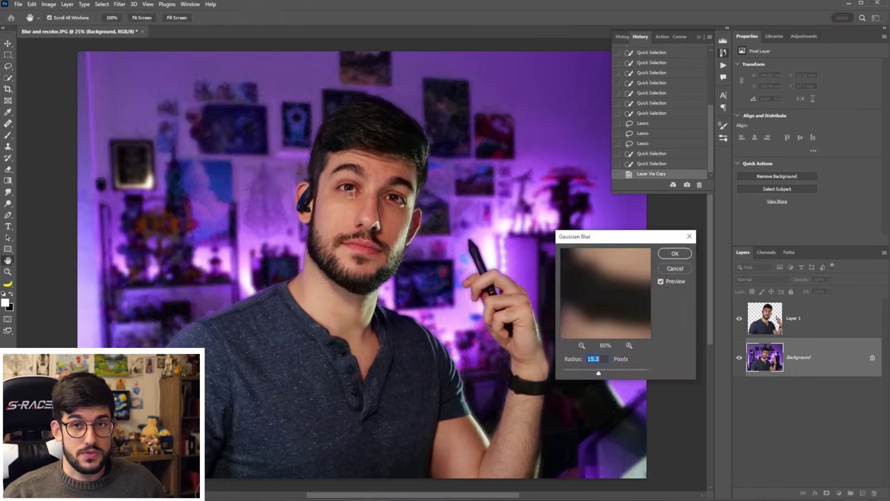
pyautogui.click(609, 373)
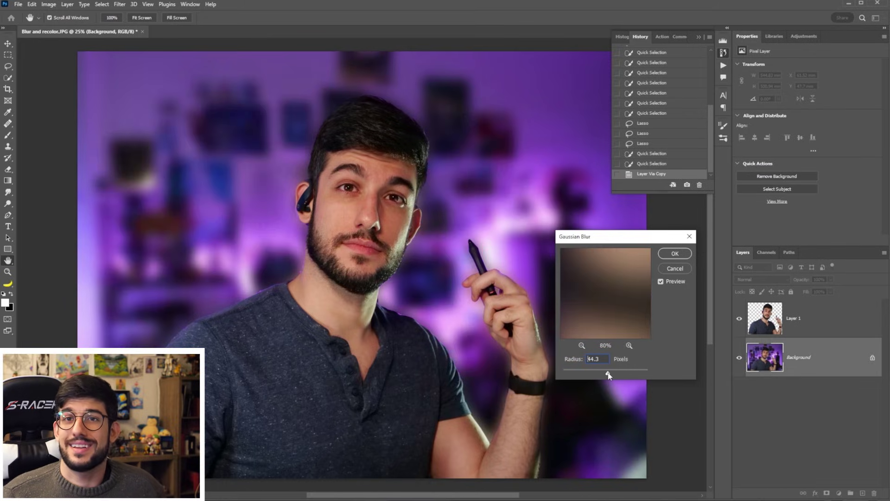
pyautogui.click(675, 253)
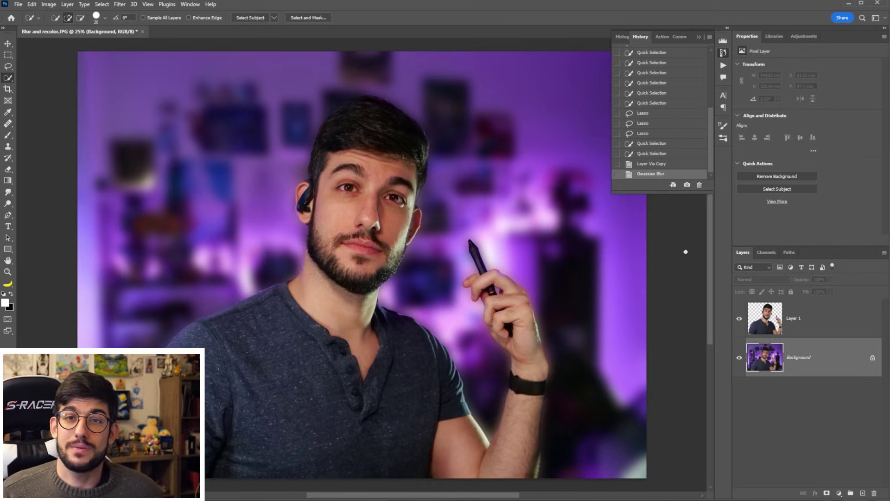
# Step: Outline the blurry halo between the man's torso and raised forearm with the Lasso tool and clear that selection
pyautogui.hotkey('ctrl', '+')
pyautogui.hotkey('ctrl', '+')
pyautogui.hotkey('ctrl', '+')
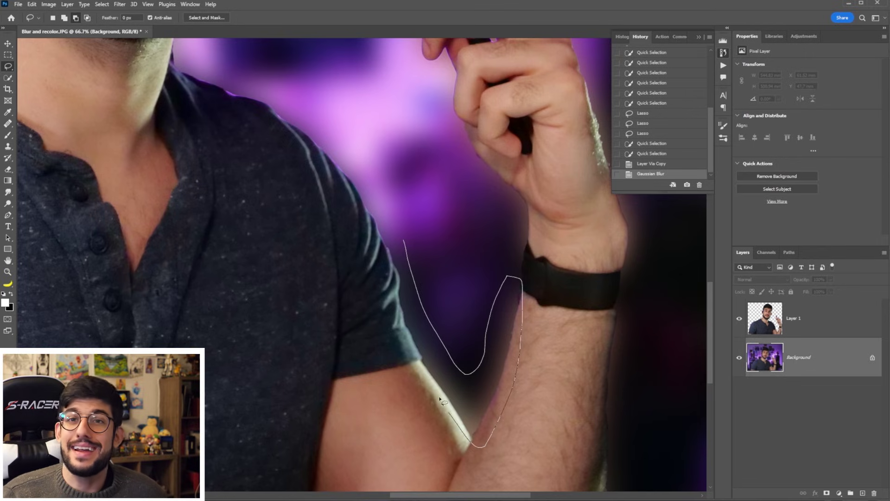
pyautogui.moveTo(398, 246); pyautogui.dragTo(402, 239)
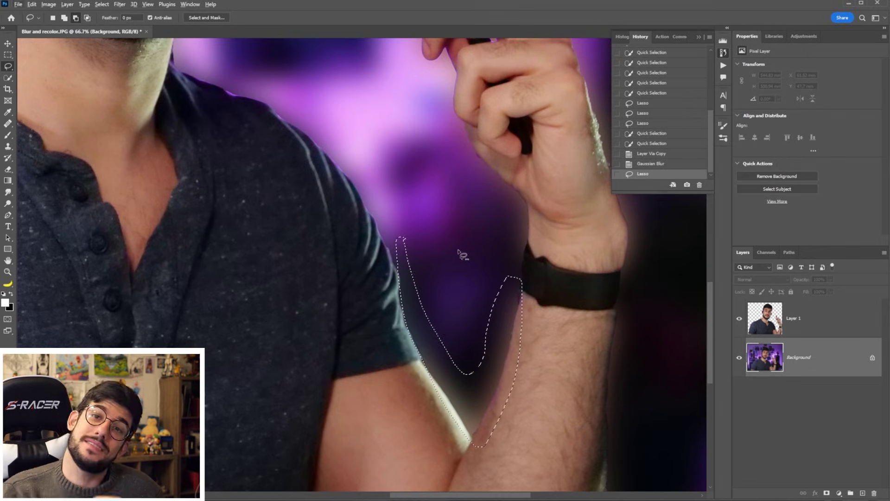
pyautogui.rightClick(657, 275)
pyautogui.click(670, 279)
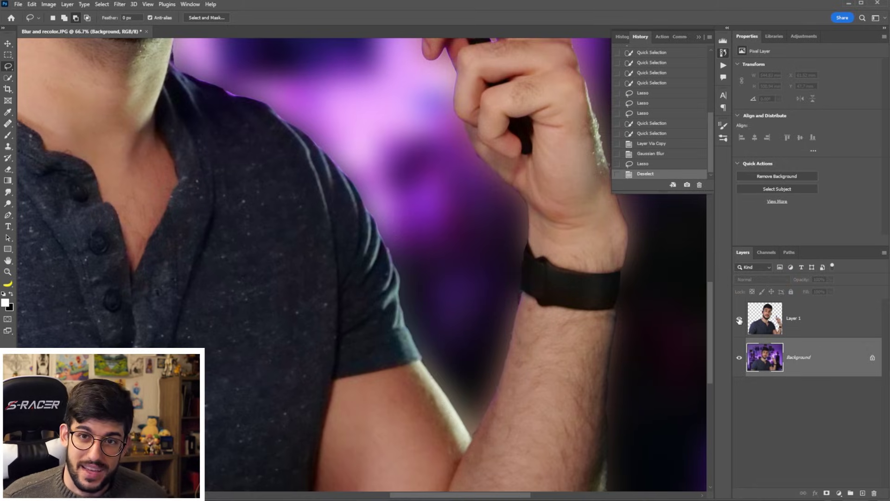
# Step: Hide Layer 1 to expose the Background layer beneath it and collapse the history list
pyautogui.click(739, 320)
pyautogui.press('z')
pyautogui.keyDown('alt'); pyautogui.click(516, 318); pyautogui.keyUp('alt')
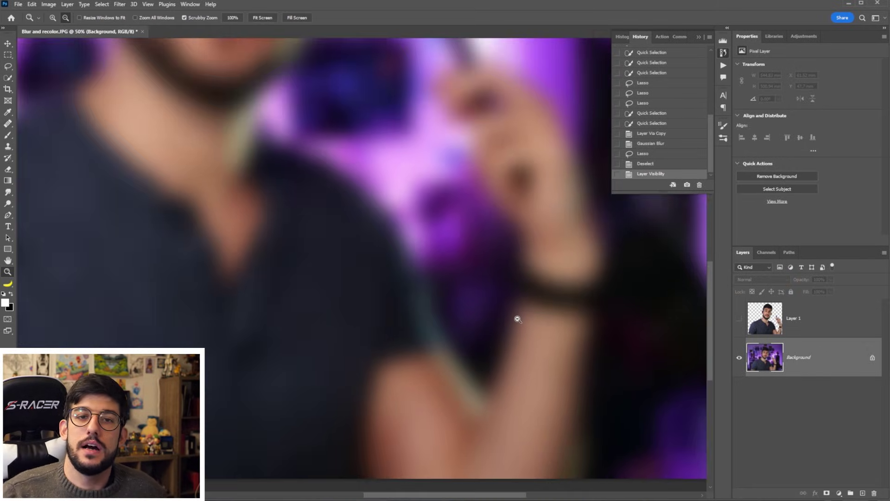
pyautogui.keyDown('alt'); pyautogui.click(516, 318); pyautogui.keyUp('alt')
pyautogui.moveTo(522, 302); pyautogui.dragTo(516, 350)
pyautogui.keyDown('alt'); pyautogui.click(531, 396); pyautogui.keyUp('alt')
pyautogui.click(700, 37)
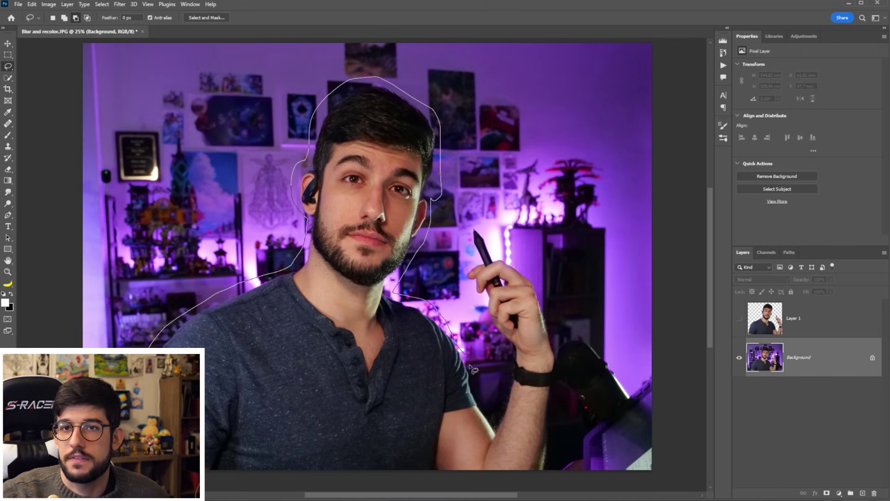
# Step: Draw a loose Lasso selection around the whole man on the Background layer, including his raised hand and pen
pyautogui.moveTo(518, 384); pyautogui.dragTo(477, 307)
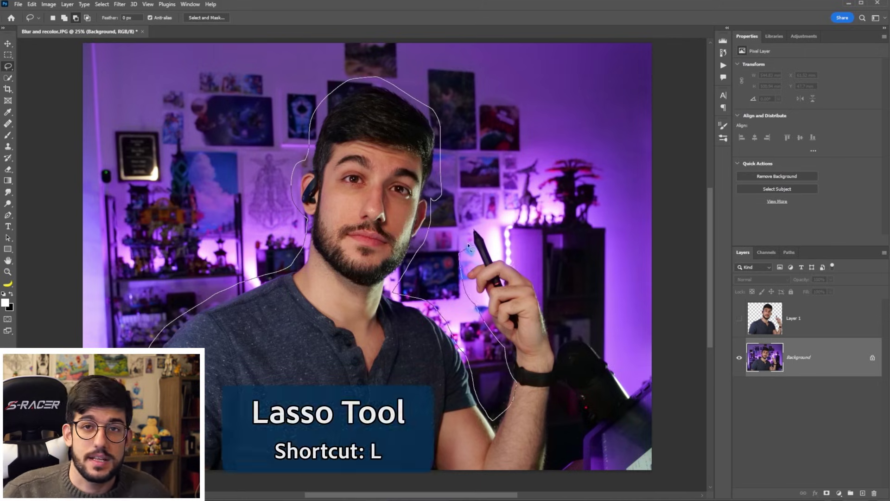
pyautogui.moveTo(502, 253)
pyautogui.mouseDown()
pyautogui.moveTo(549, 279)
pyautogui.moveTo(569, 327)
pyautogui.mouseUp()
pyautogui.moveTo(559, 416); pyautogui.dragTo(548, 463)
# Step: Run Content-Aware Fill on the selected man, excluding the plain wall in the photo's upper-right corner from the sampling area
pyautogui.click(31, 4)
pyautogui.moveTo(47, 6)
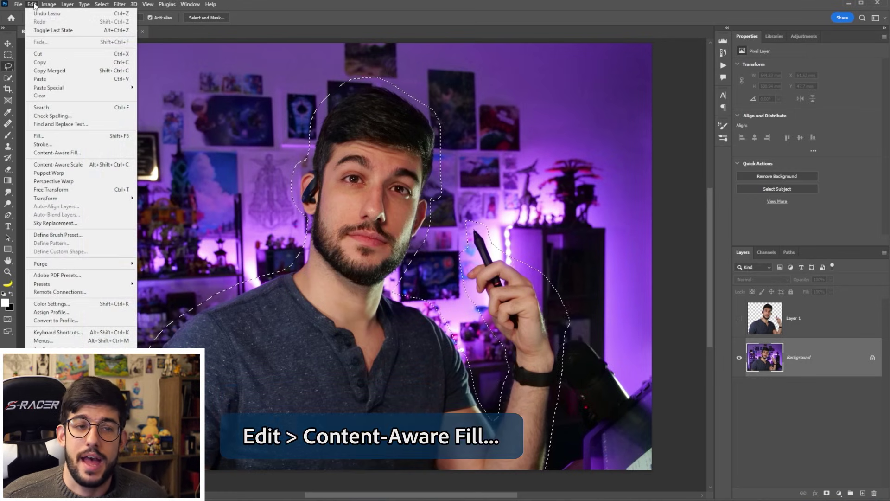
pyautogui.click(57, 154)
pyautogui.moveTo(394, 86); pyautogui.dragTo(449, 97)
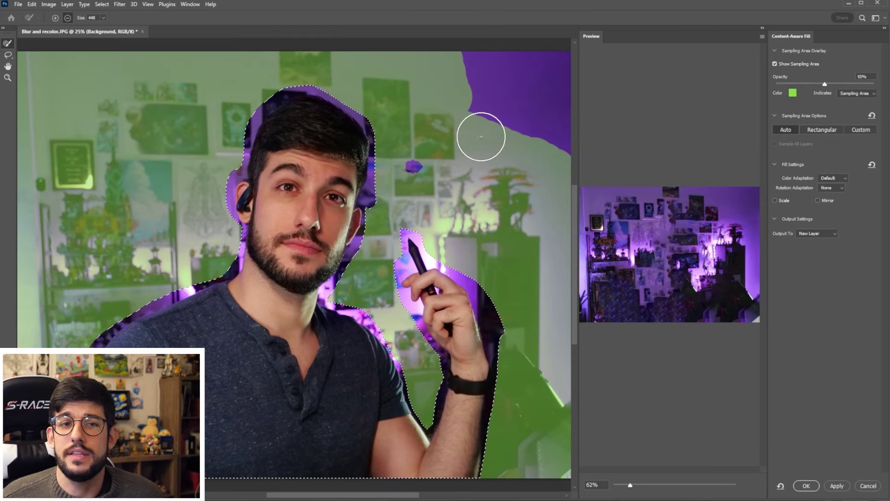
pyautogui.click(806, 486)
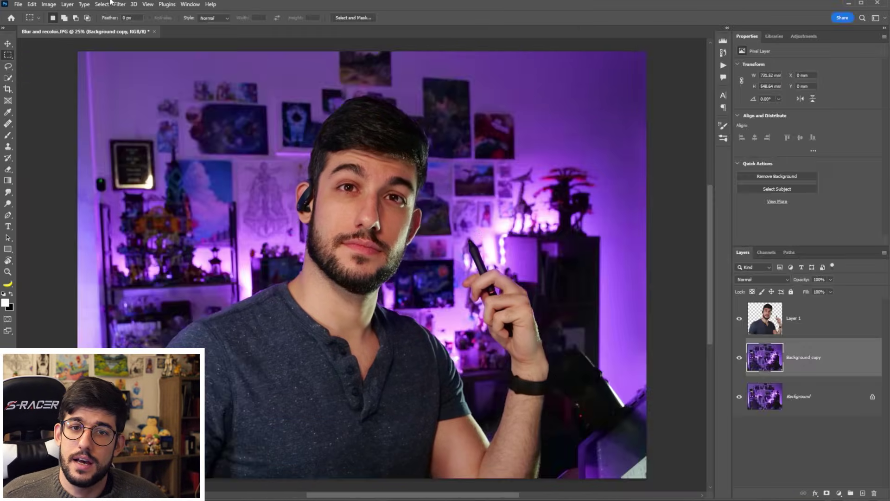
# Step: Apply a Gaussian Blur with a 36-pixel radius to the Background copy layer
pyautogui.click(119, 4)
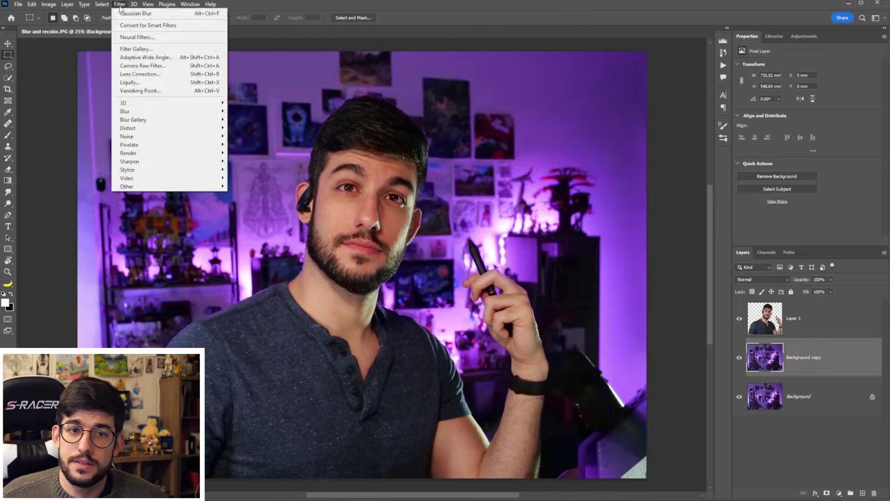
pyautogui.moveTo(168, 114)
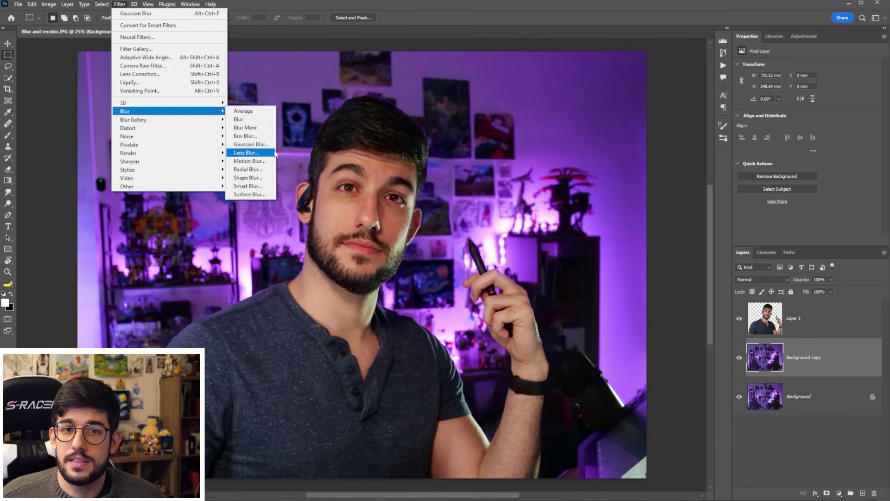
pyautogui.click(251, 144)
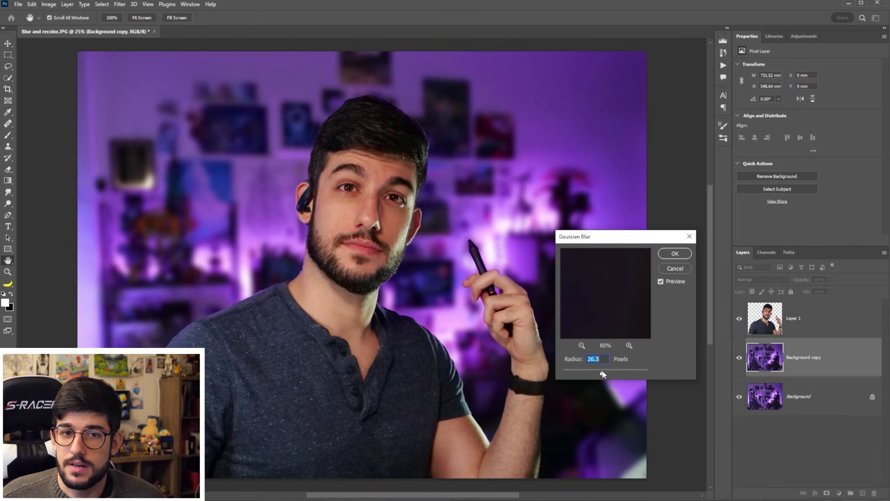
pyautogui.click(604, 372)
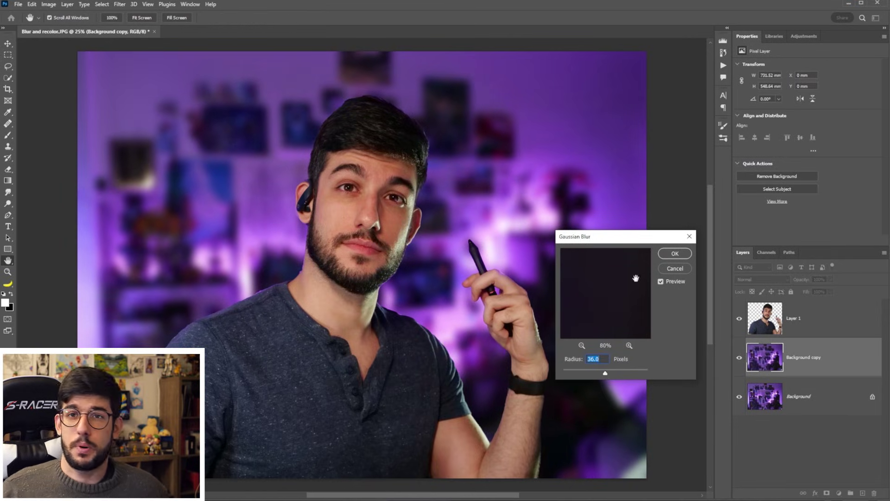
pyautogui.click(673, 254)
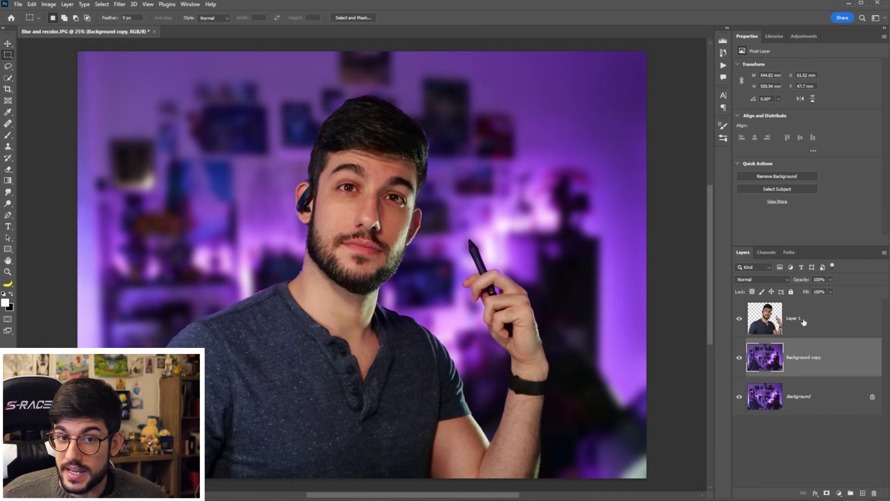
# Step: Move the cut-out man on Layer 1 about 112 mm to the left over the blurred background
pyautogui.click(772, 324)
pyautogui.moveTo(565, 322); pyautogui.dragTo(486, 334)
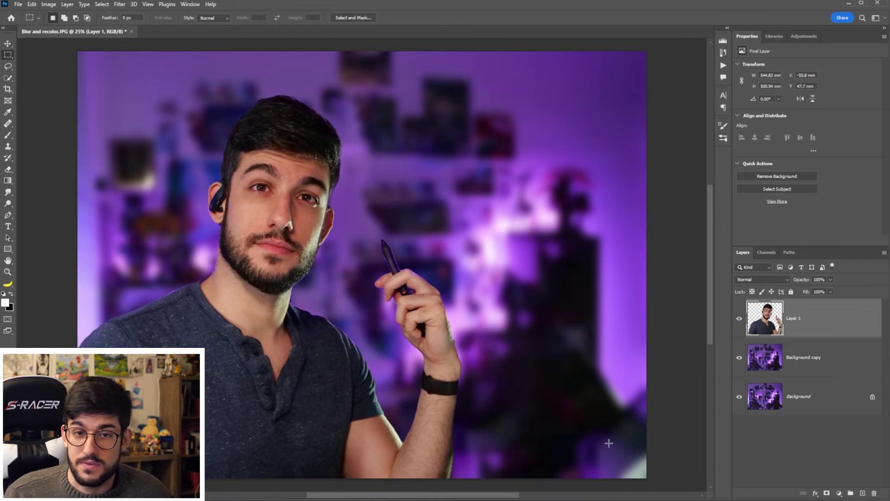
# Step: Add a Color Balance adjustment above Background copy and set its Shadows to Cyan–Red -21, Magenta–Green +43 and Yellow–Blue +58
pyautogui.click(803, 357)
pyautogui.click(799, 36)
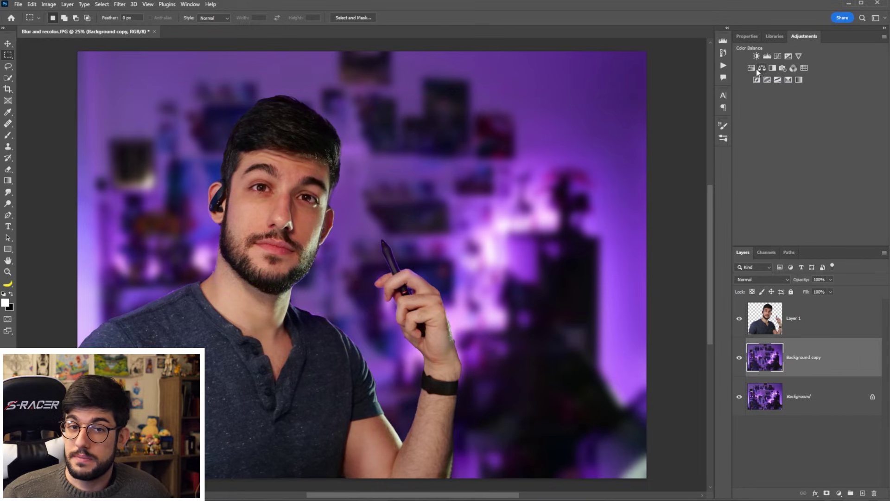
pyautogui.click(762, 68)
pyautogui.moveTo(792, 86); pyautogui.dragTo(827, 99)
pyautogui.click(783, 66)
pyautogui.click(762, 73)
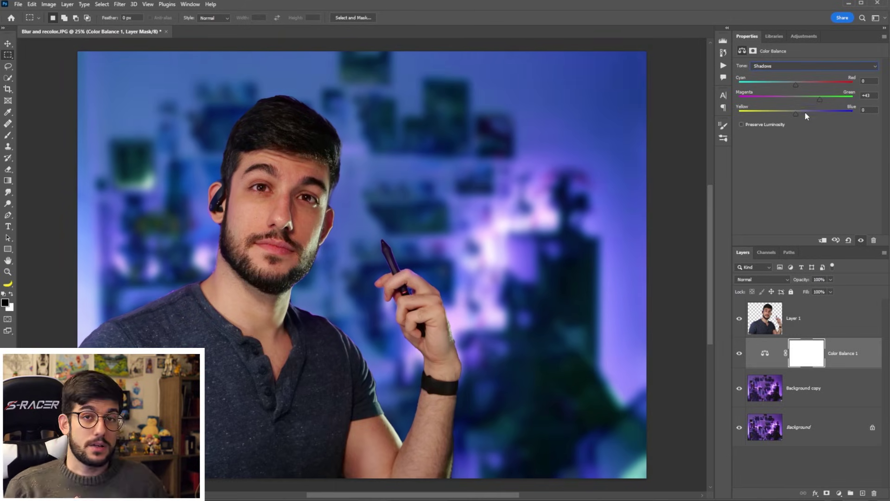
pyautogui.moveTo(775, 82)
pyautogui.mouseDown()
pyautogui.moveTo(768, 85)
pyautogui.moveTo(780, 85)
pyautogui.mouseUp()
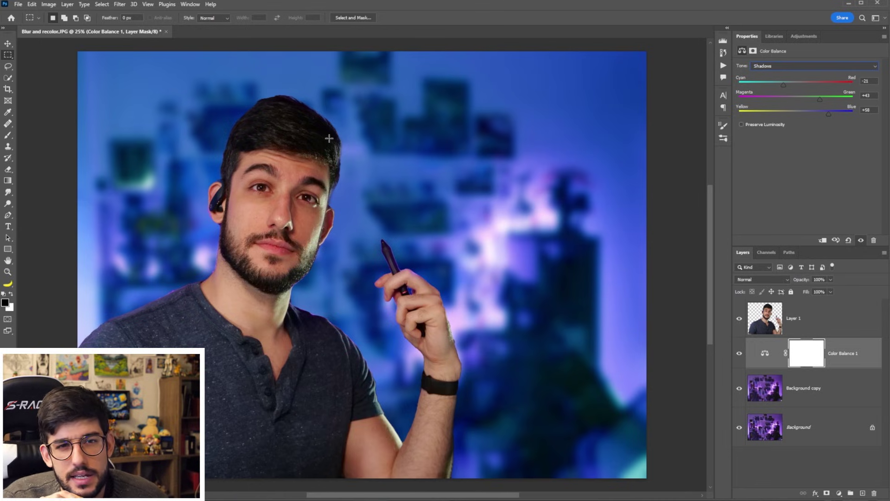
# Step: Examine the cut-out edges around the man's hair, face and raised hand against the recolored background
pyautogui.press('z')
pyautogui.click(325, 122)
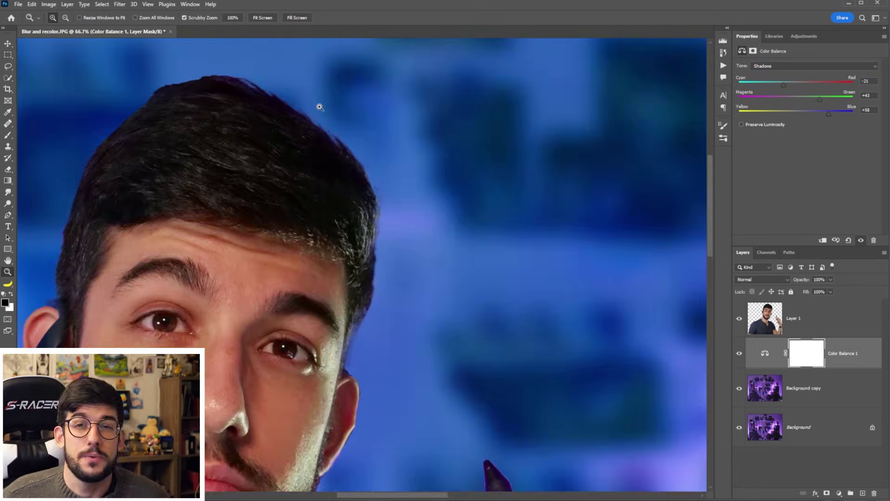
pyautogui.click(320, 107)
pyautogui.moveTo(387, 234); pyautogui.dragTo(360, 125)
pyautogui.moveTo(399, 328)
pyautogui.mouseDown()
pyautogui.moveTo(381, 207)
pyautogui.moveTo(375, 417)
pyautogui.mouseUp()
pyautogui.moveTo(294, 165)
pyautogui.mouseDown()
pyautogui.moveTo(439, 332)
pyautogui.moveTo(531, 368)
pyautogui.mouseUp()
pyautogui.keyDown('alt'); pyautogui.click(463, 308); pyautogui.keyUp('alt')
pyautogui.keyDown('alt'); pyautogui.click(463, 309); pyautogui.keyUp('alt')
pyautogui.moveTo(447, 351); pyautogui.dragTo(348, 188)
pyautogui.keyDown('alt'); pyautogui.click(360, 264); pyautogui.keyUp('alt')
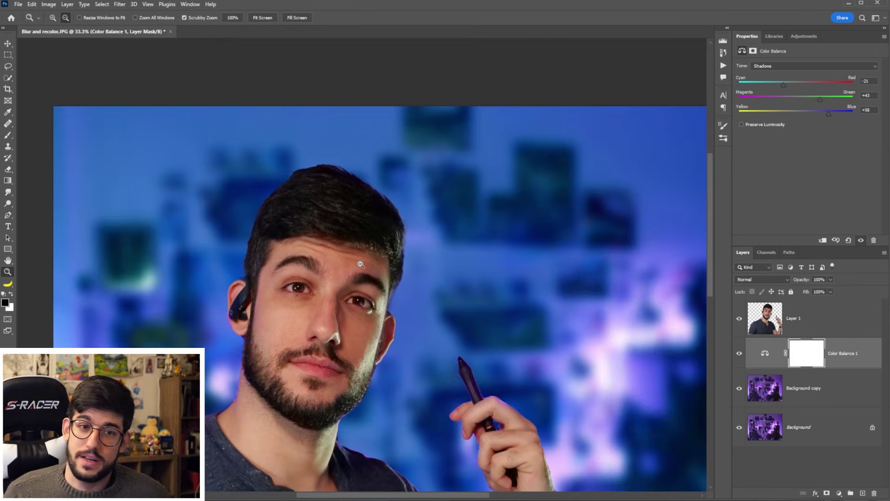